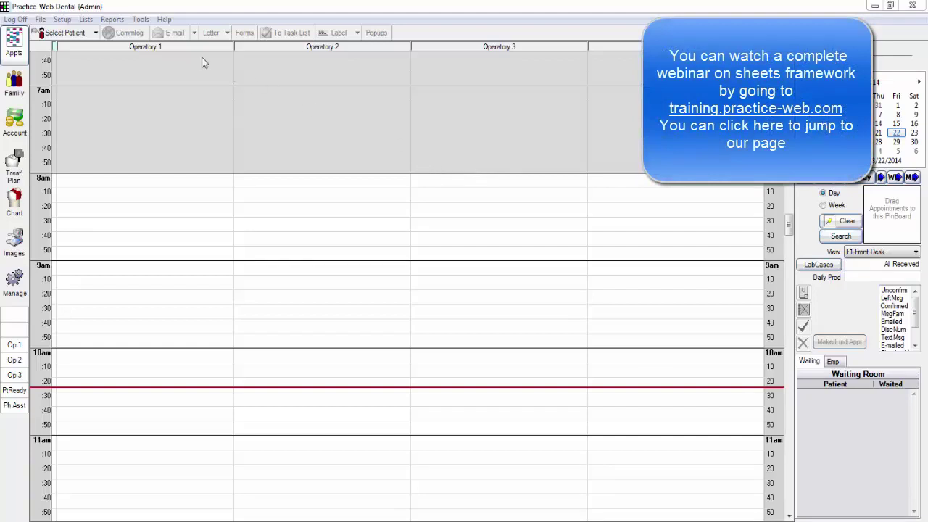
- Open the CloudForms Setup dialog from the Tools > CloudForms window
{"action": "left_click", "coordinate": [141, 19]}
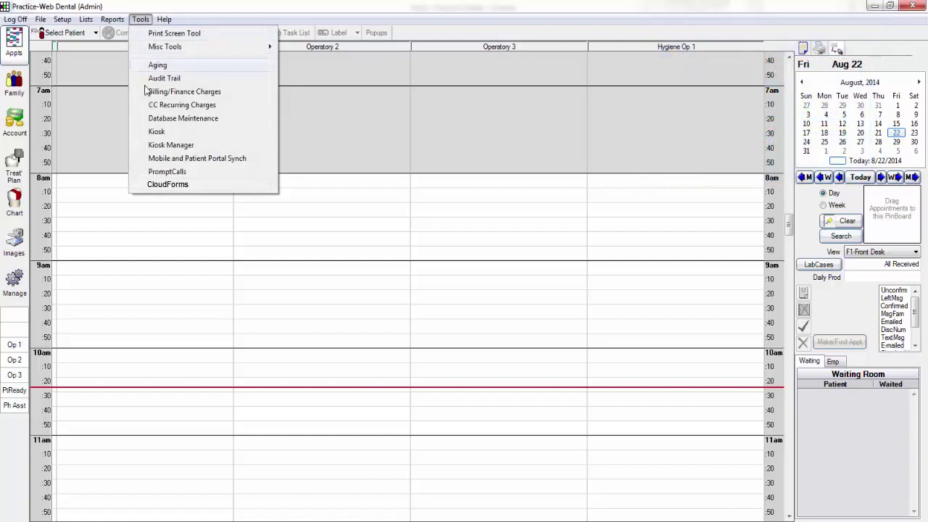
{"action": "left_click", "coordinate": [181, 190]}
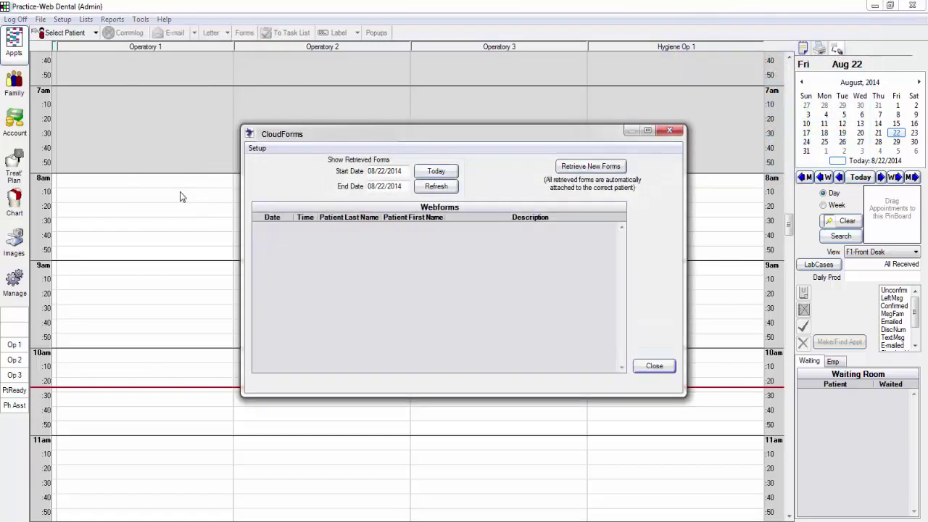
{"action": "left_click", "coordinate": [258, 149]}
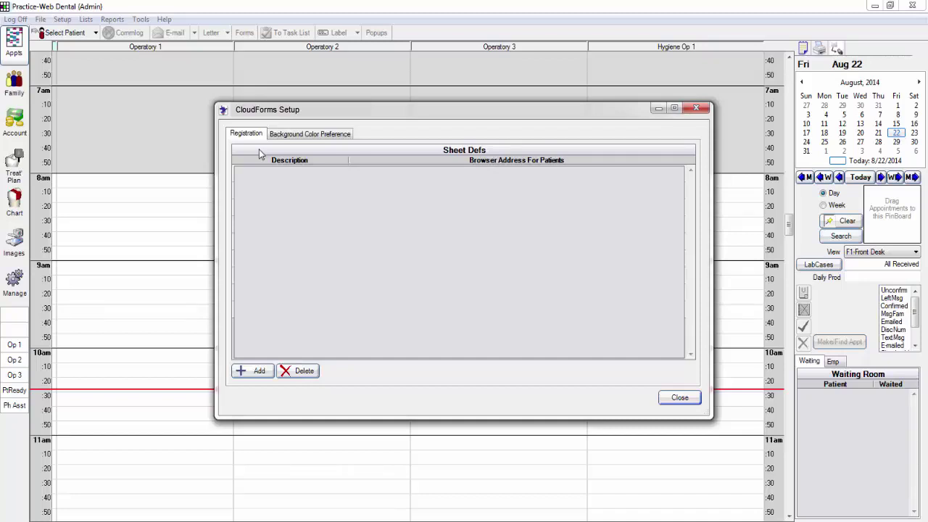
- Add Registration Form as a CloudForms sheet and bring up options for its web link
{"action": "left_click", "coordinate": [261, 374]}
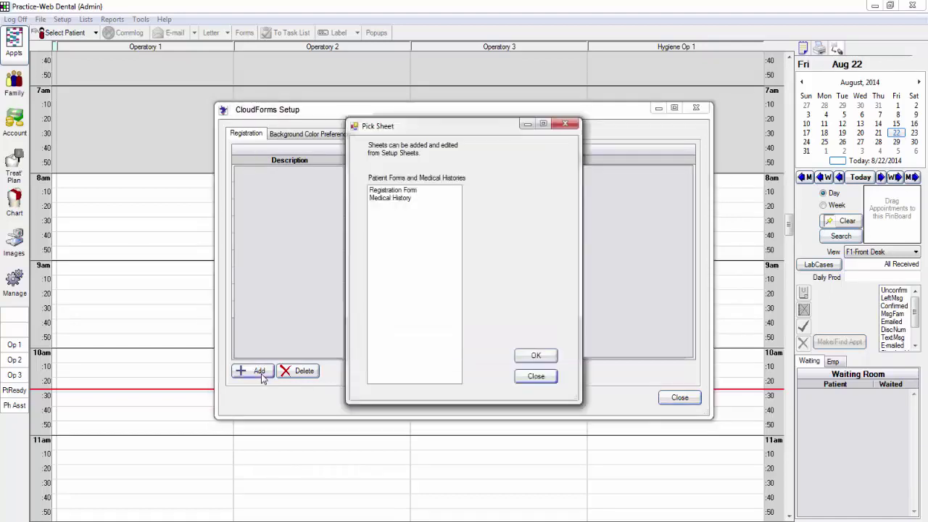
{"action": "left_click", "coordinate": [391, 192]}
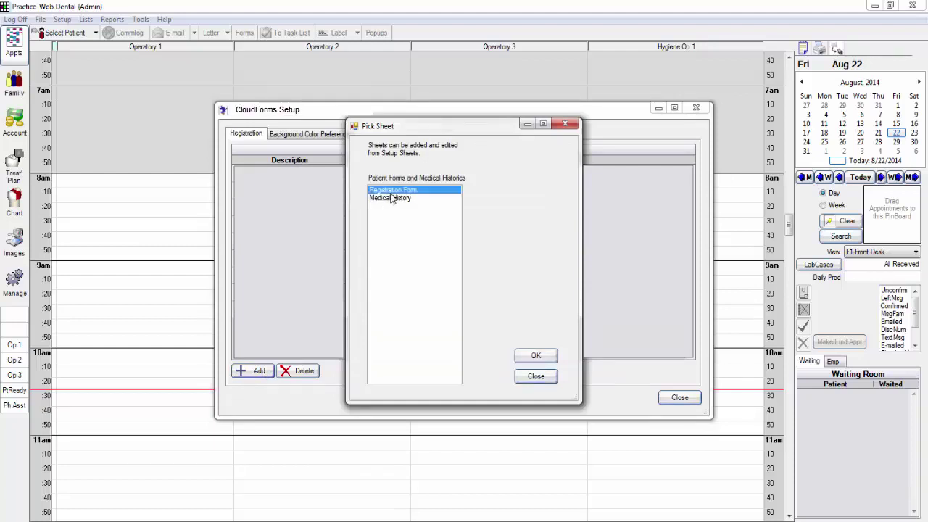
{"action": "left_click", "coordinate": [535, 356]}
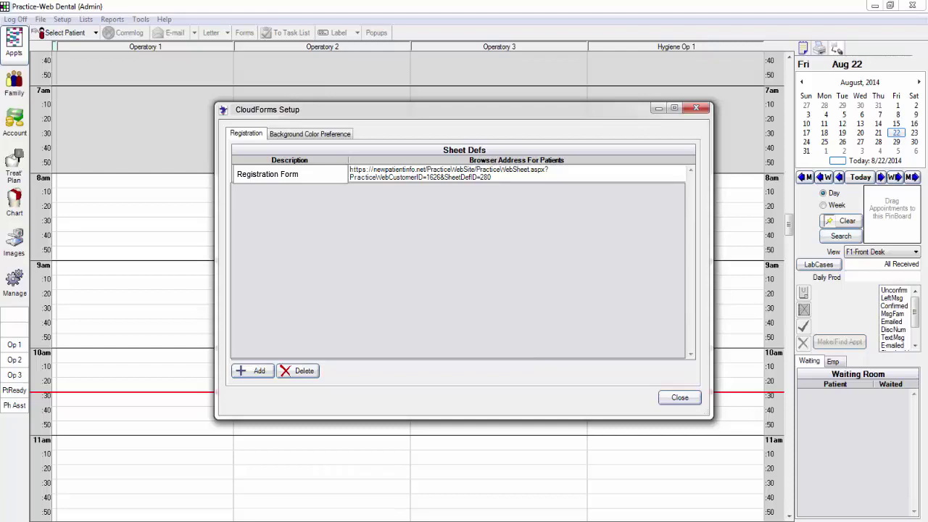
{"action": "right_click", "coordinate": [472, 176]}
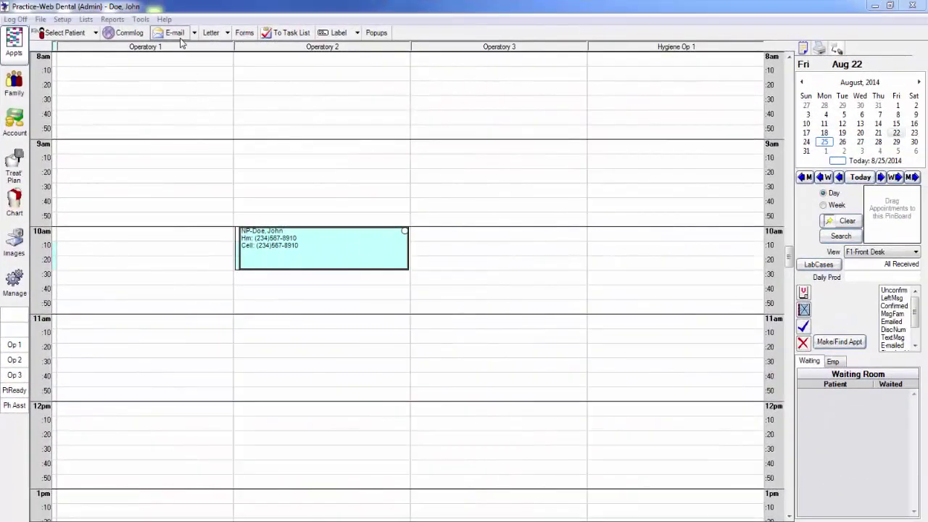
- Start a patient e-mail filled with the 'Welcome to our practice' template
{"action": "left_click", "coordinate": [174, 33]}
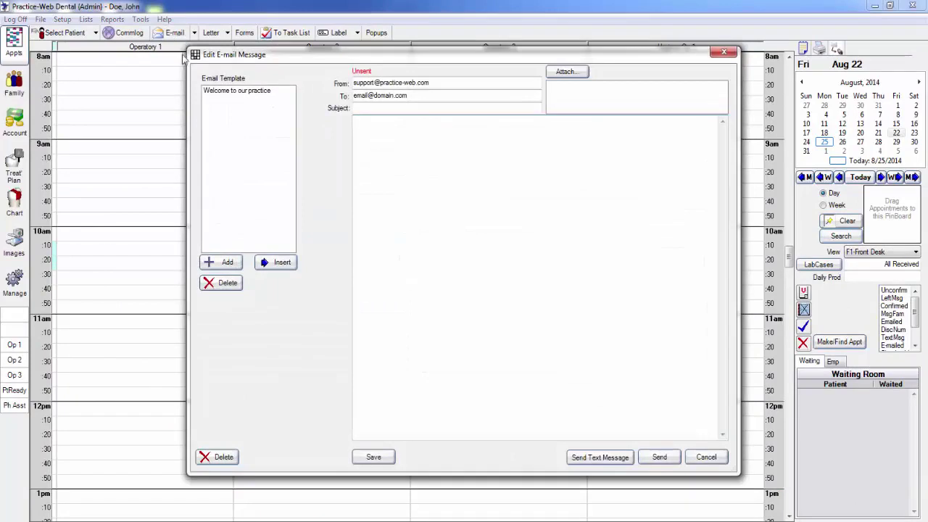
{"action": "left_click", "coordinate": [222, 98]}
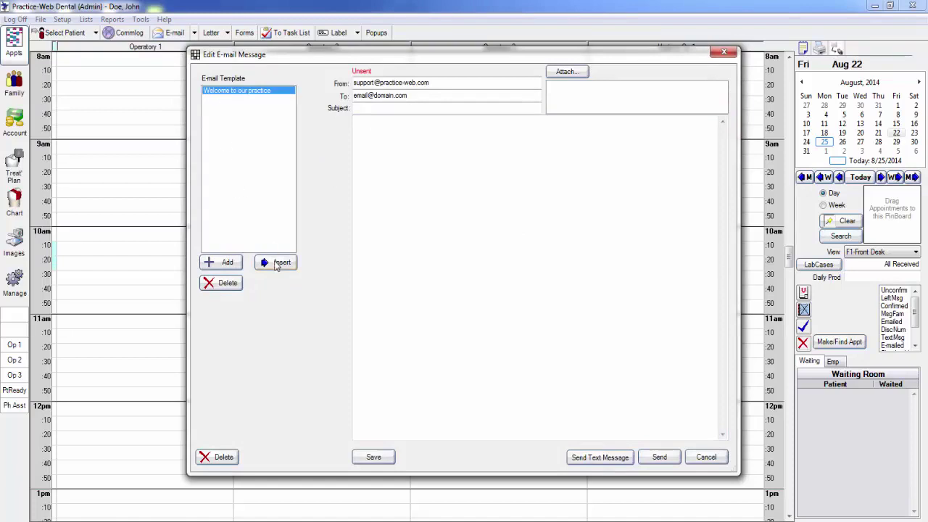
{"action": "left_click", "coordinate": [276, 265]}
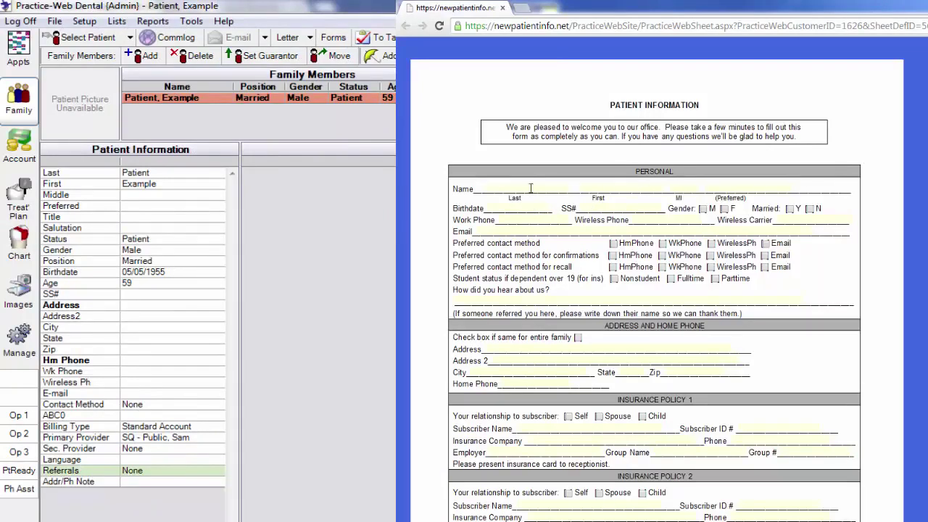
- Enter the patient's last and first name and birthdate 05/05/1955 on the web form
{"action": "left_click", "coordinate": [530, 188]}
{"action": "type", "text": "Patient"}
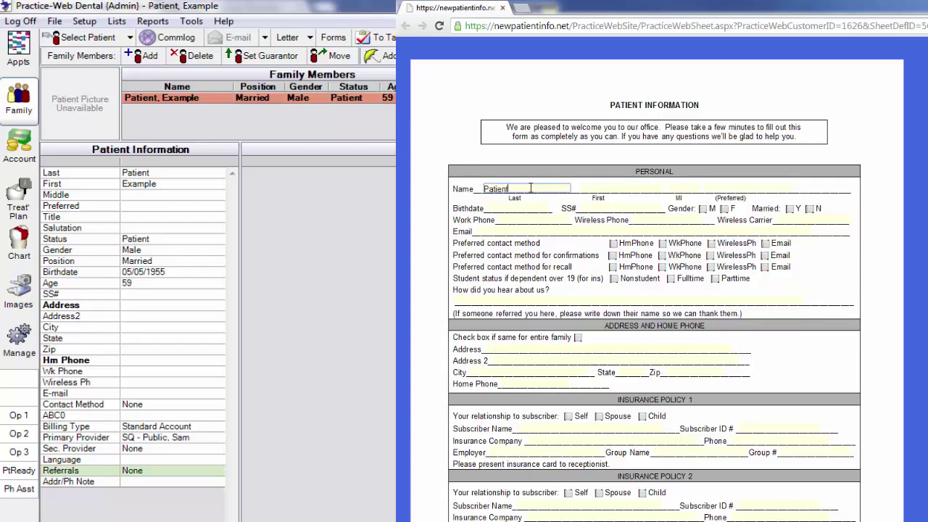
{"action": "key", "text": "Tab"}
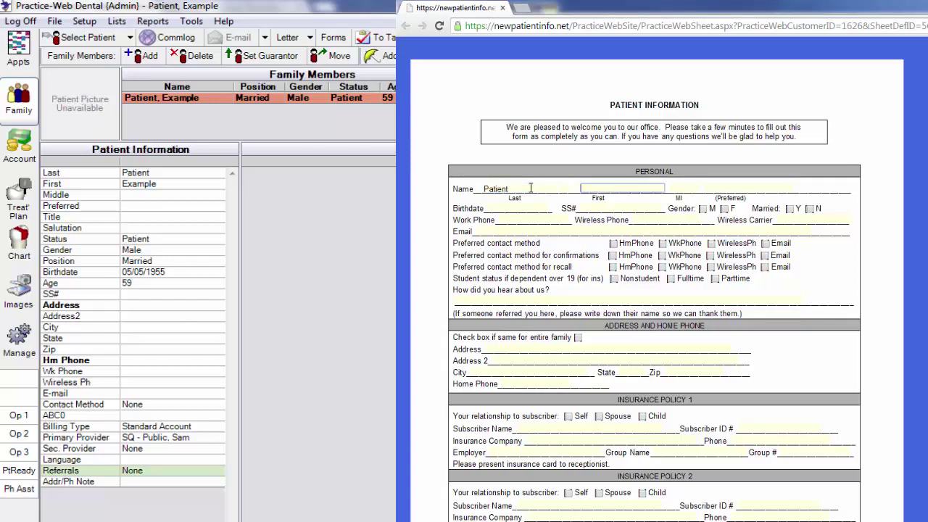
{"action": "type", "text": "Example"}
{"action": "left_click", "coordinate": [500, 208]}
{"action": "type", "text": "05/05/"}
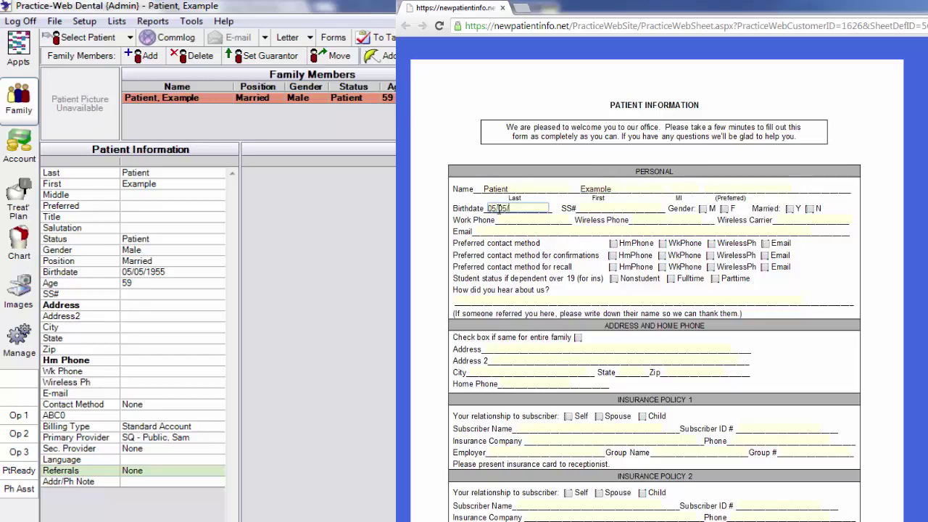
{"action": "type", "text": "1955"}
- Fill in the patient's street address, city, state and zip code, then submit the form
{"action": "left_click", "coordinate": [491, 350]}
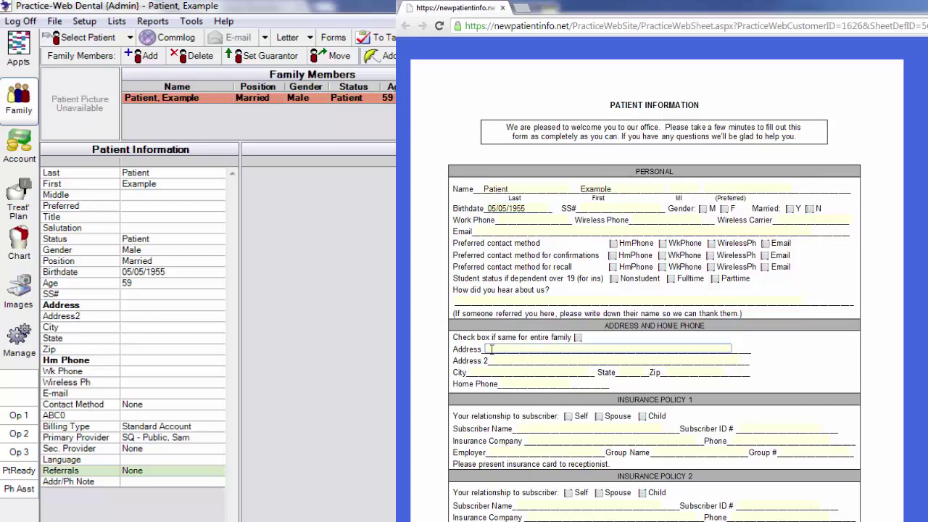
{"action": "type", "text": "987 Anv Road"}
{"action": "left_click", "coordinate": [474, 372]}
{"action": "type", "text": "A"}
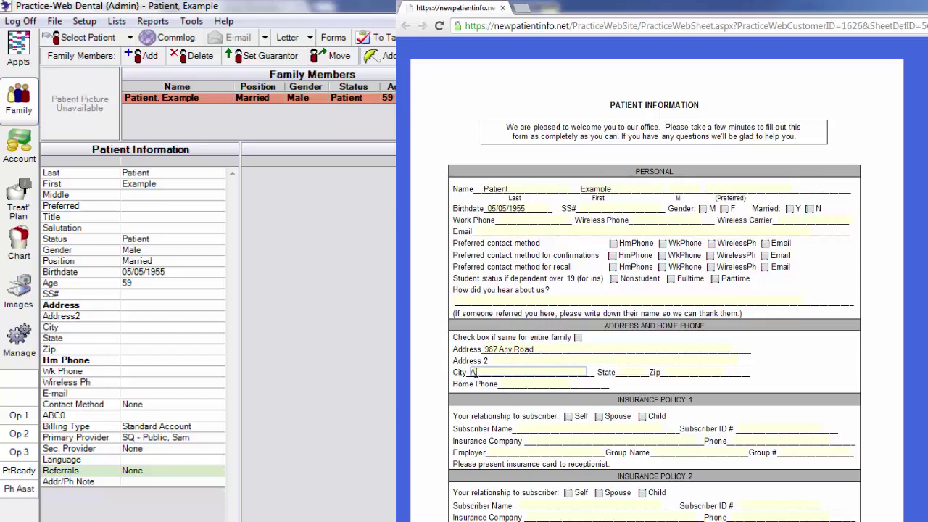
{"action": "type", "text": "ny City"}
{"action": "left_click", "coordinate": [628, 372]}
{"action": "type", "text": "US"}
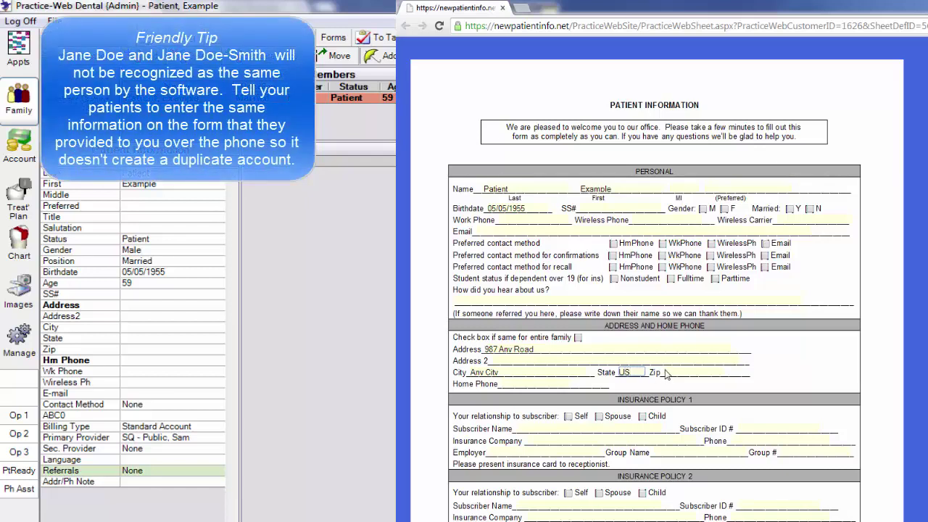
{"action": "left_click", "coordinate": [666, 372]}
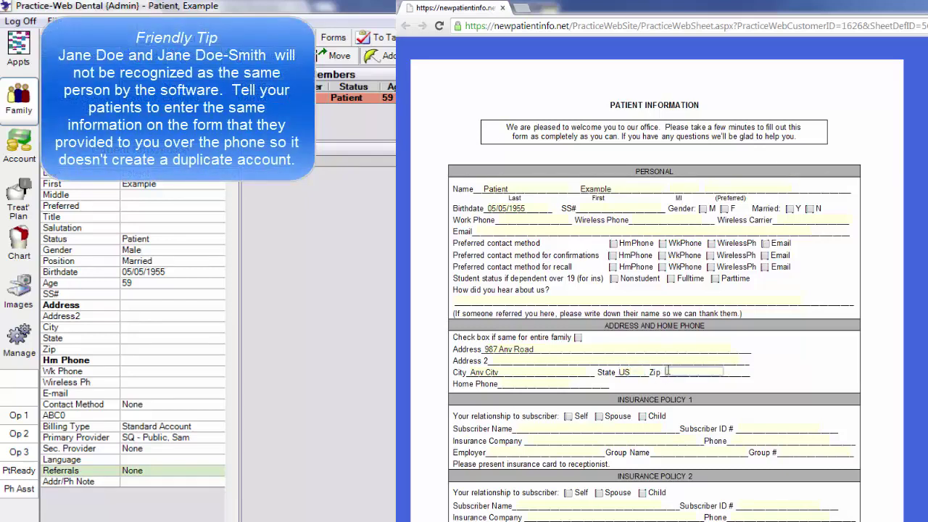
{"action": "type", "text": "12345"}
{"action": "scroll", "coordinate": [654, 290], "scroll_direction": "down", "scroll_amount": 3}
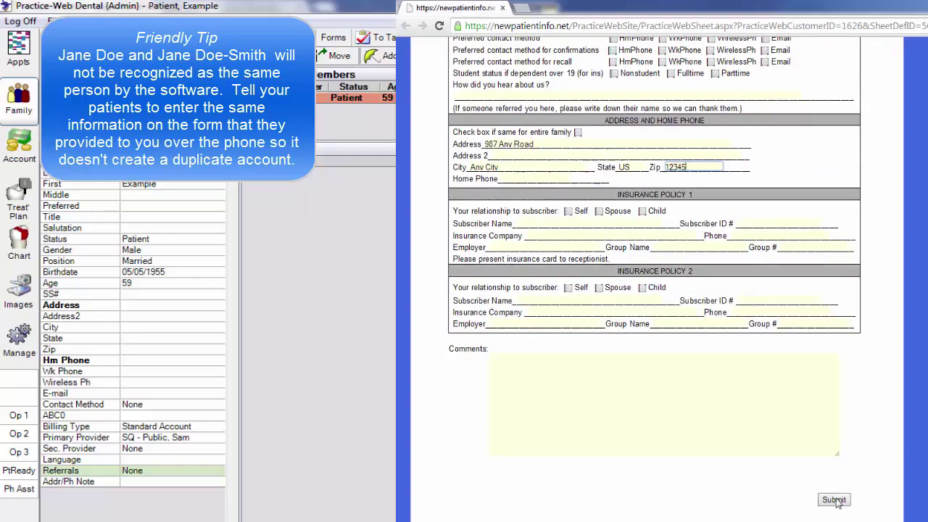
{"action": "left_click", "coordinate": [833, 500]}
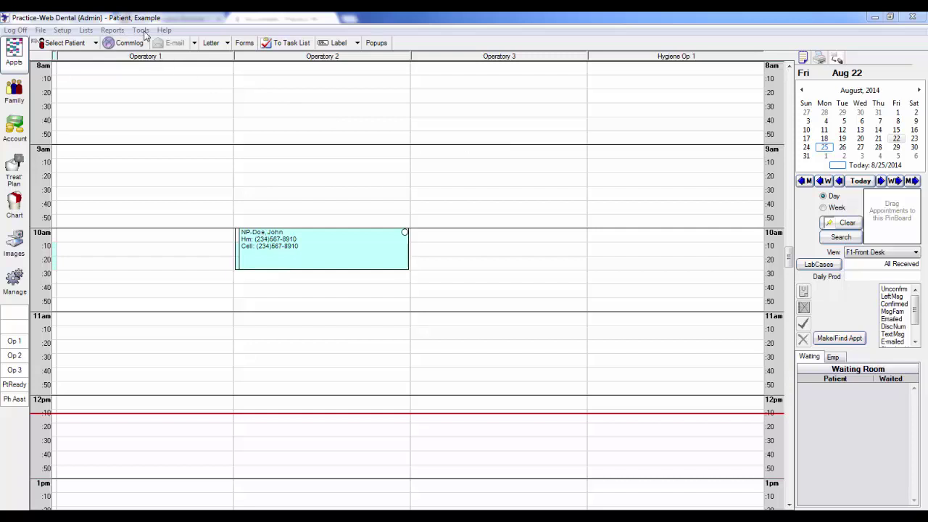
- Open the CloudForms window and change the Start Date to 08/22/2014
{"action": "left_click", "coordinate": [140, 30]}
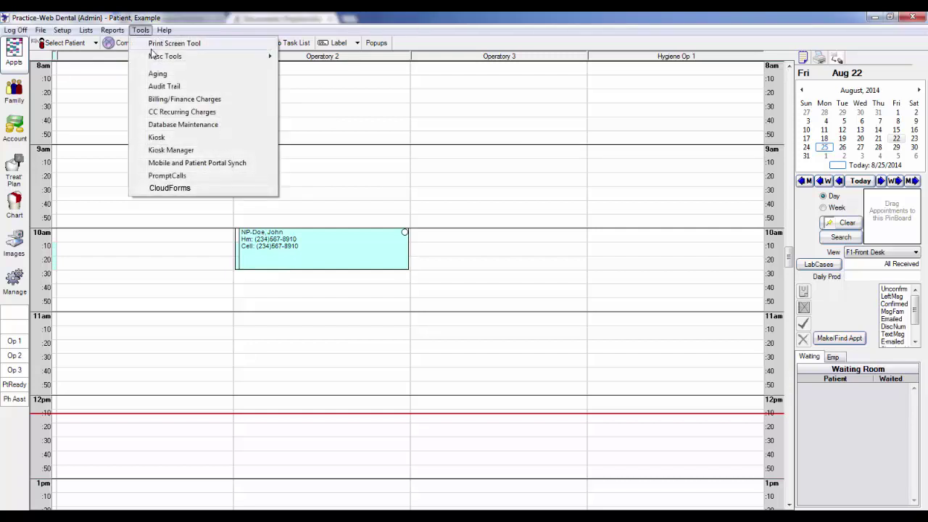
{"action": "left_click", "coordinate": [171, 190]}
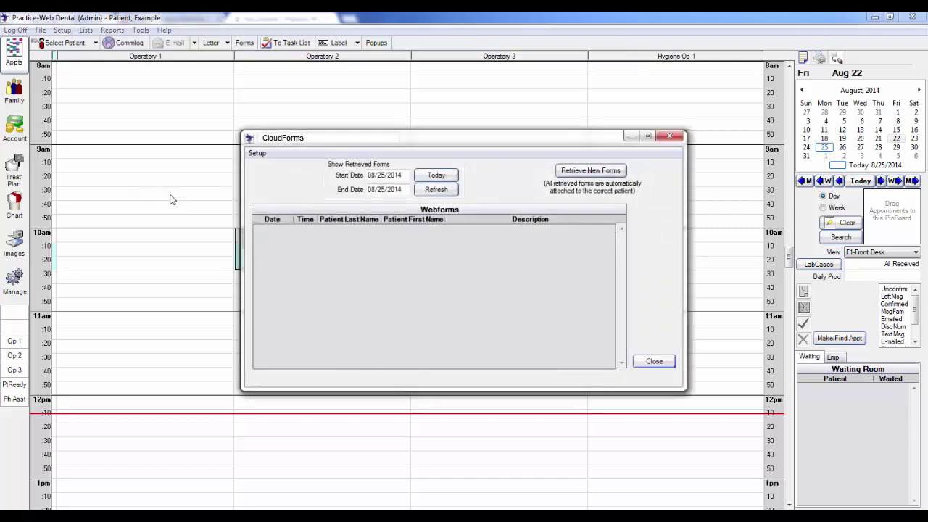
{"action": "left_click", "coordinate": [384, 178]}
{"action": "key", "text": "BackSpace"}
{"action": "type", "text": "2"}
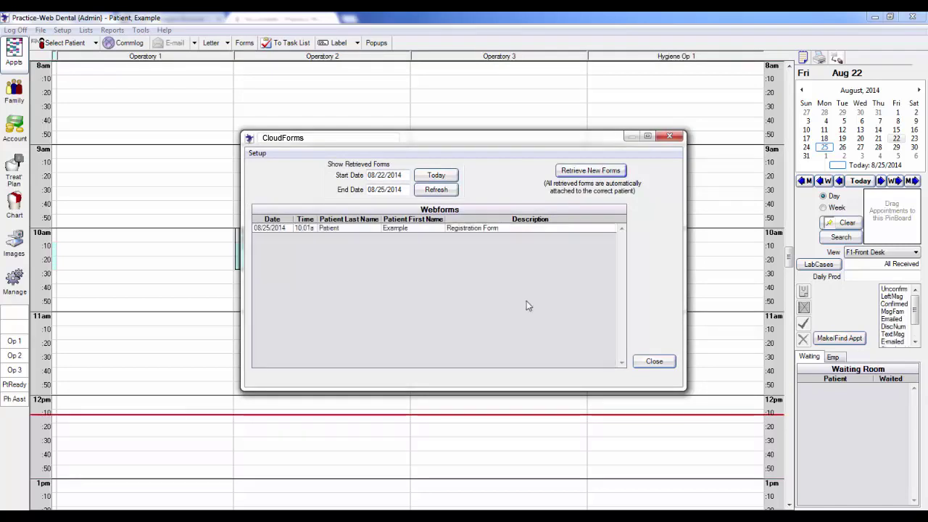
- Import the retrieved Registration Form into the first patient's record and close both forms windows
{"action": "right_click", "coordinate": [437, 232]}
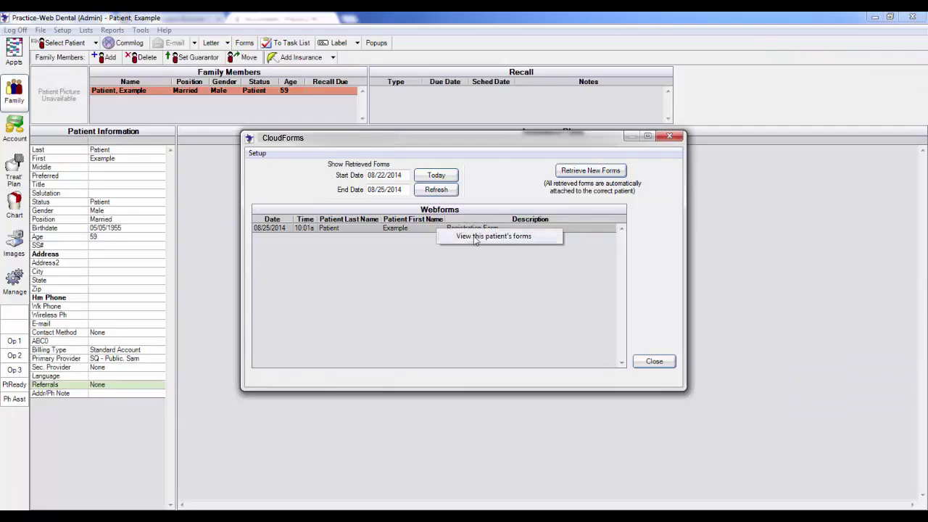
{"action": "left_click", "coordinate": [476, 237]}
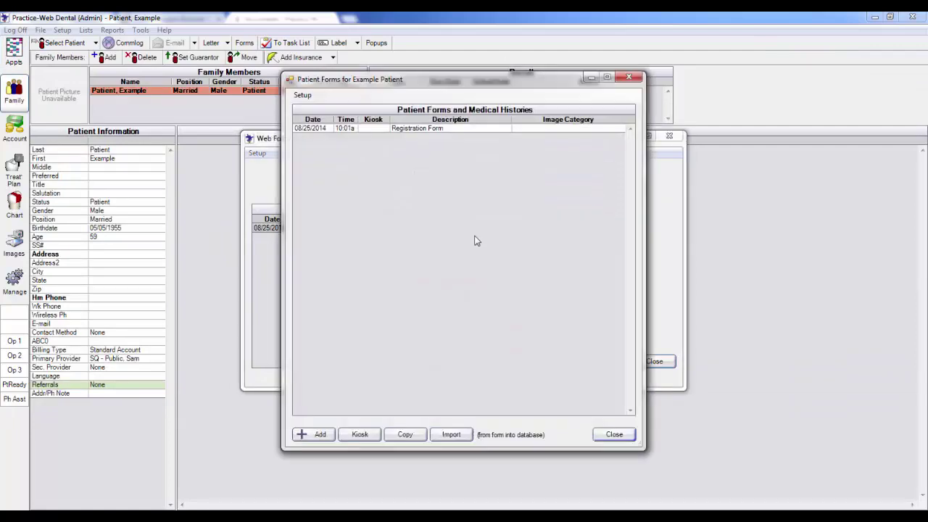
{"action": "left_click", "coordinate": [450, 129]}
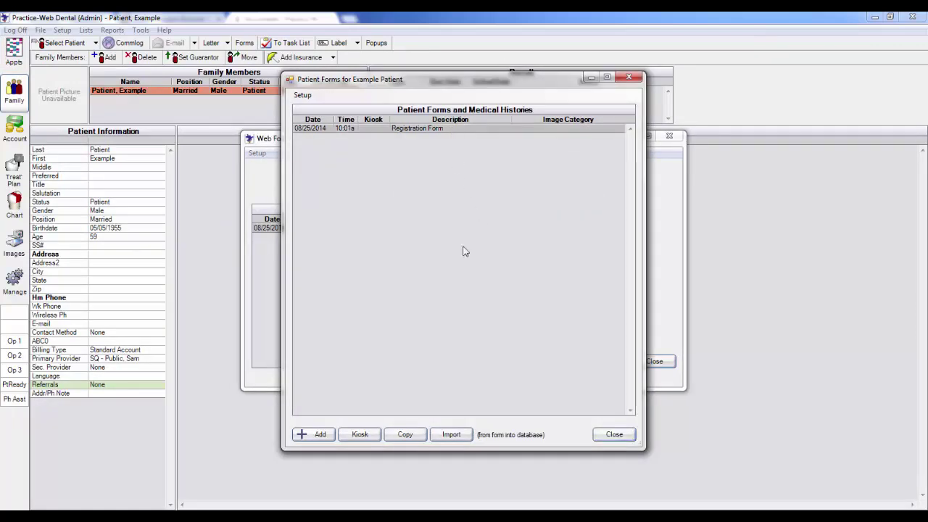
{"action": "left_click", "coordinate": [454, 435]}
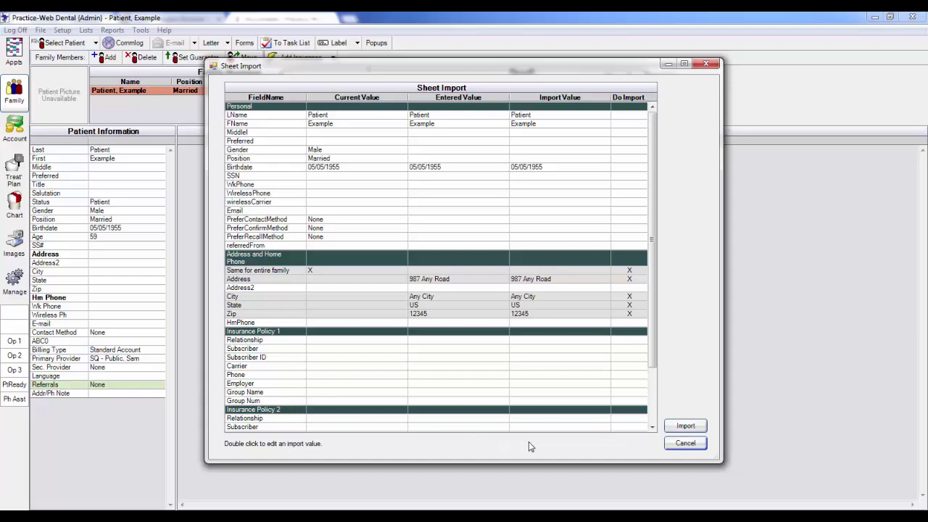
{"action": "left_click", "coordinate": [689, 429]}
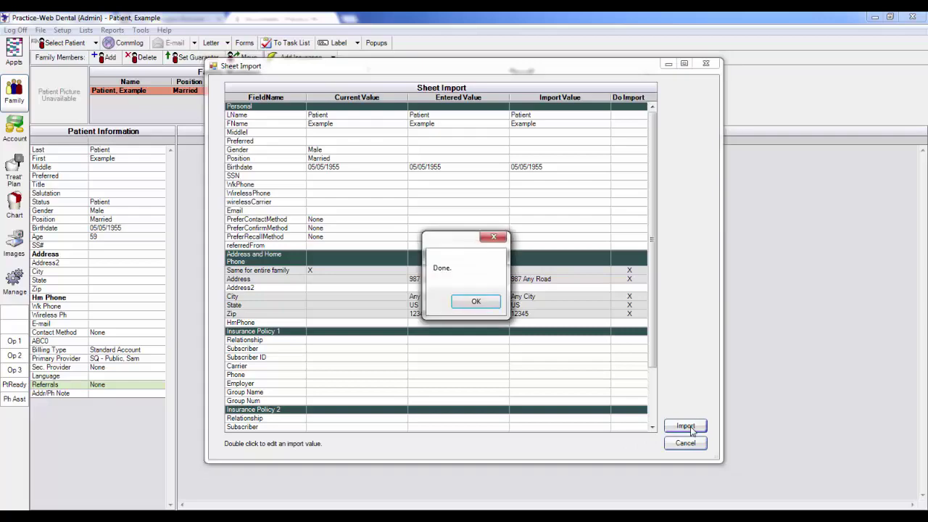
{"action": "left_click", "coordinate": [476, 302]}
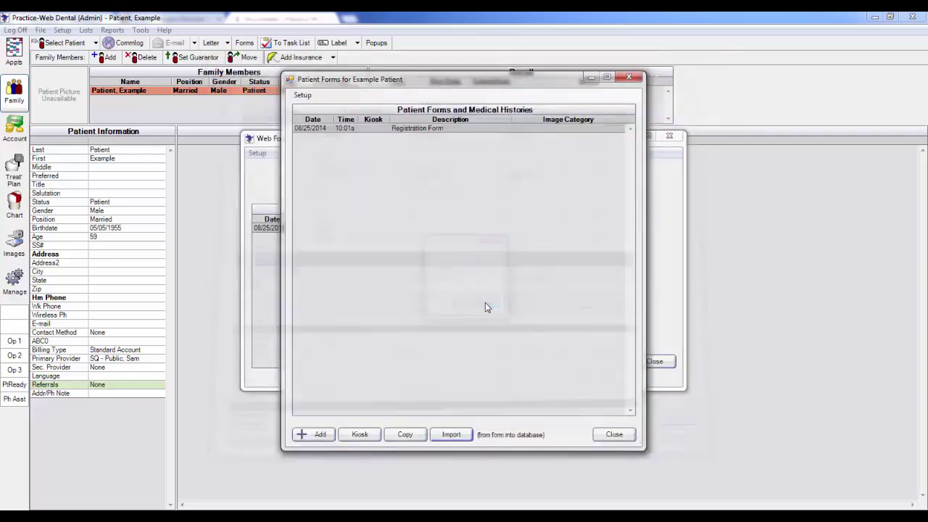
{"action": "left_click", "coordinate": [613, 435]}
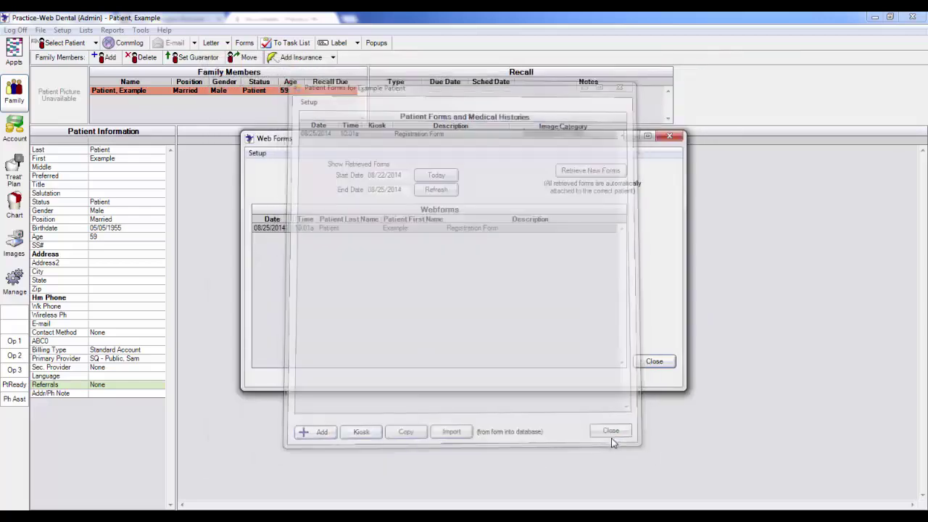
{"action": "left_click", "coordinate": [654, 366]}
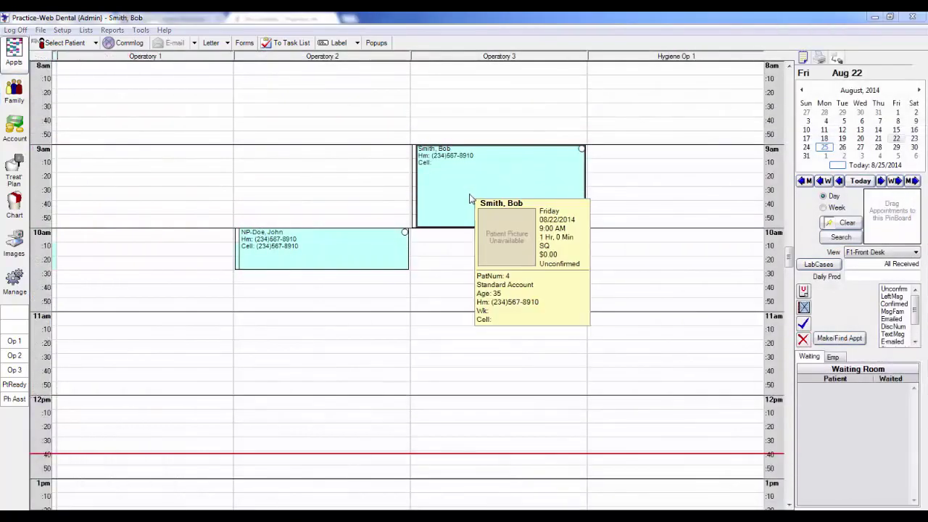
- Open CloudForms, retrieve newly submitted forms and select the second patient's form
{"action": "left_click", "coordinate": [140, 30]}
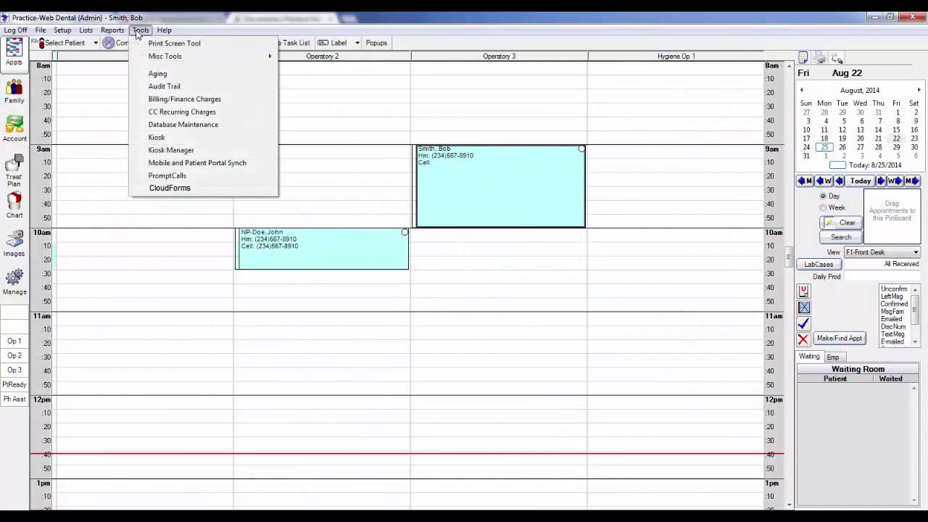
{"action": "left_click", "coordinate": [168, 189]}
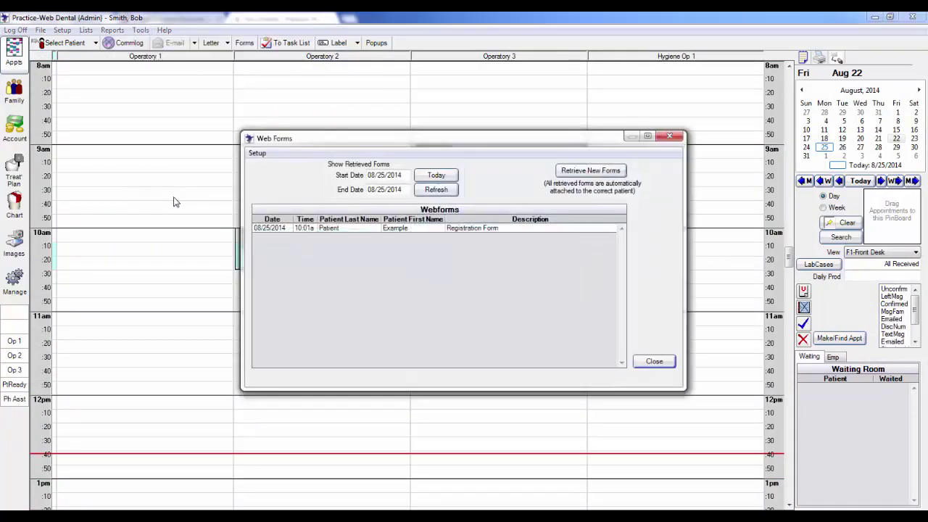
{"action": "left_click", "coordinate": [568, 174]}
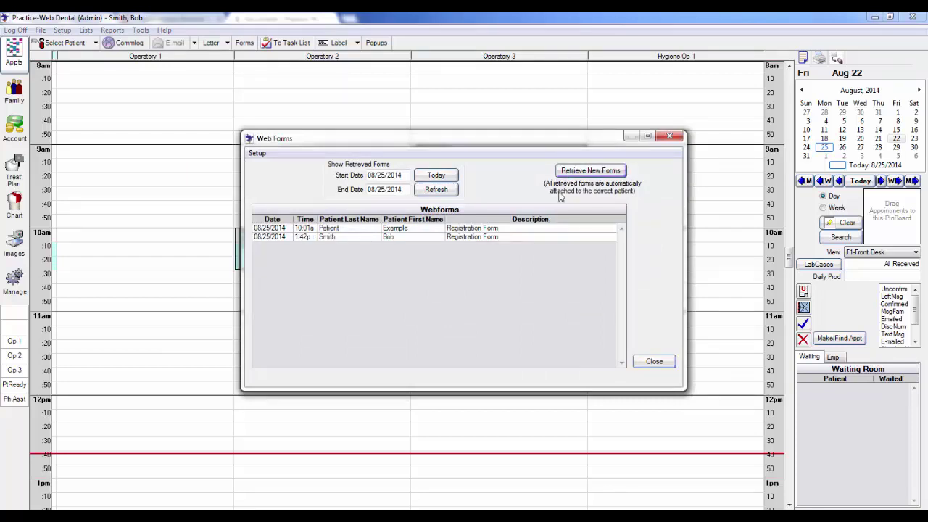
{"action": "left_click", "coordinate": [438, 236]}
- Import the second patient's Registration Form into their record and close both forms windows
{"action": "right_click", "coordinate": [438, 235]}
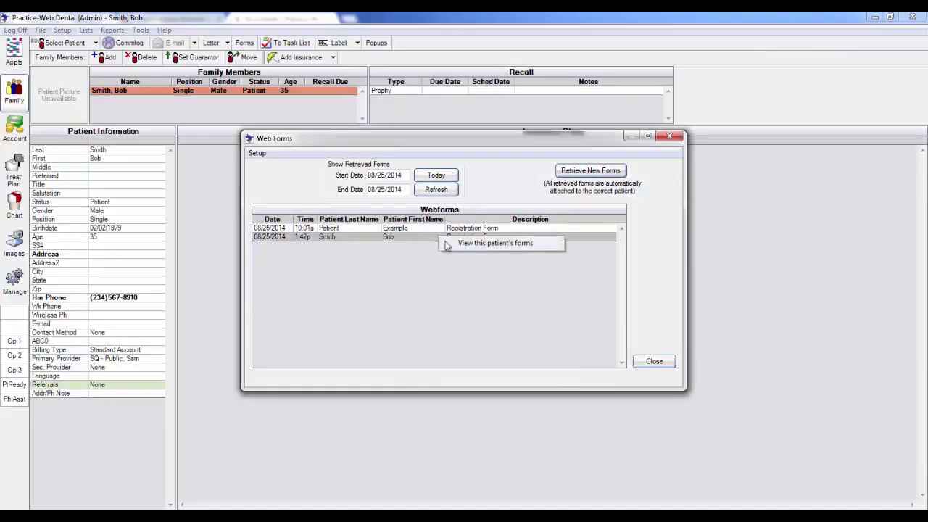
{"action": "left_click", "coordinate": [450, 243]}
{"action": "left_click", "coordinate": [401, 131]}
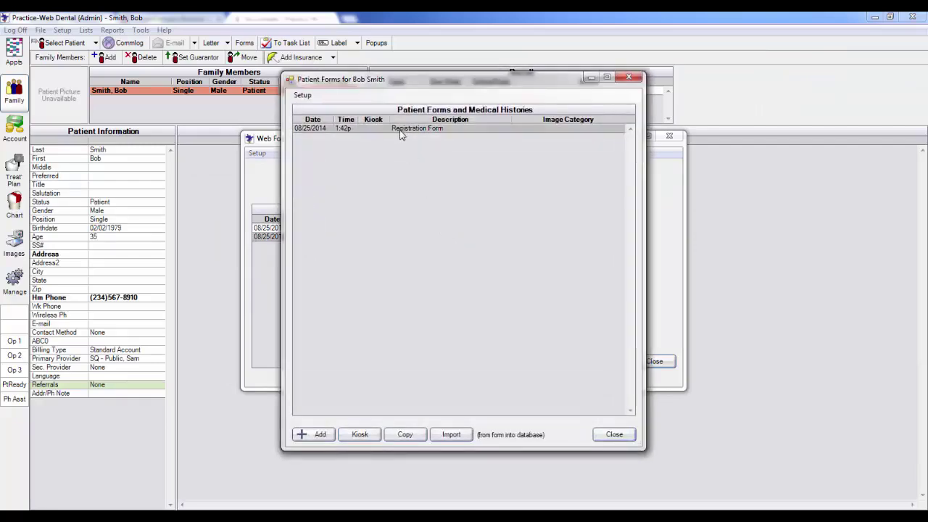
{"action": "left_click", "coordinate": [450, 436]}
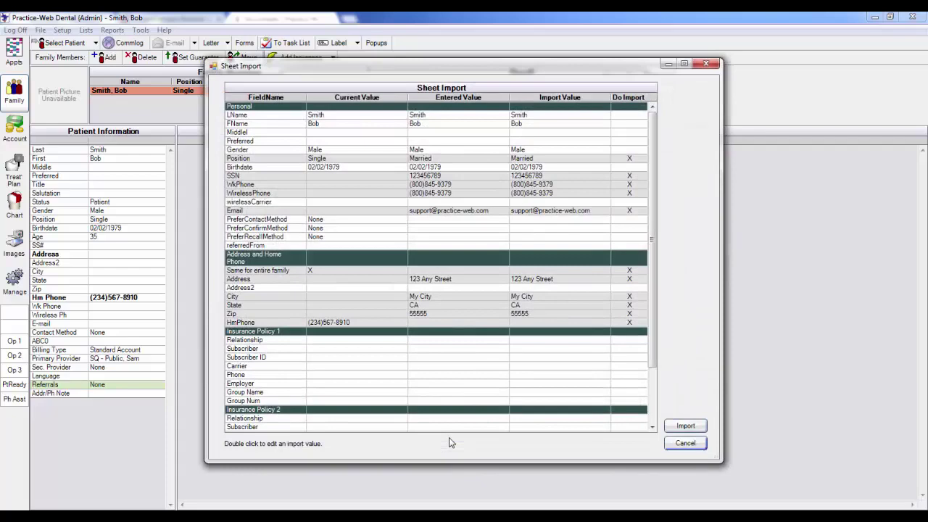
{"action": "left_click", "coordinate": [685, 426]}
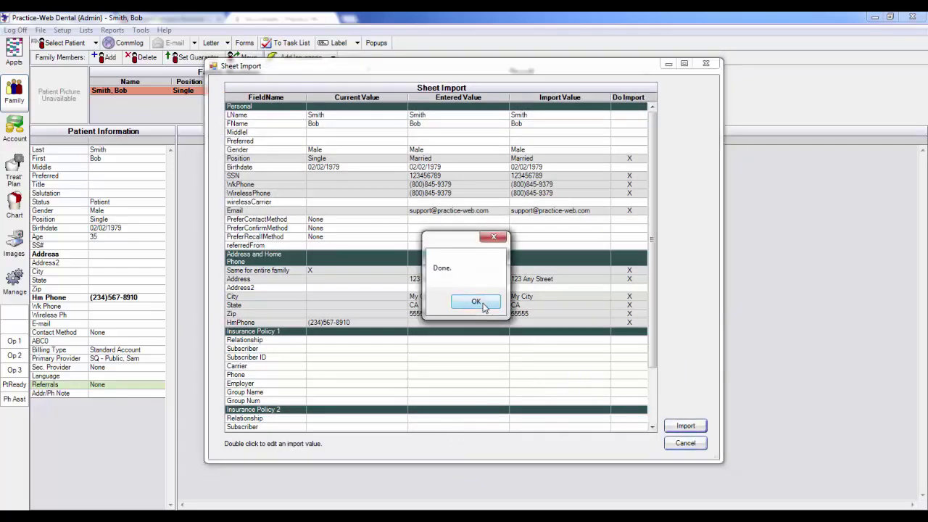
{"action": "left_click", "coordinate": [482, 303]}
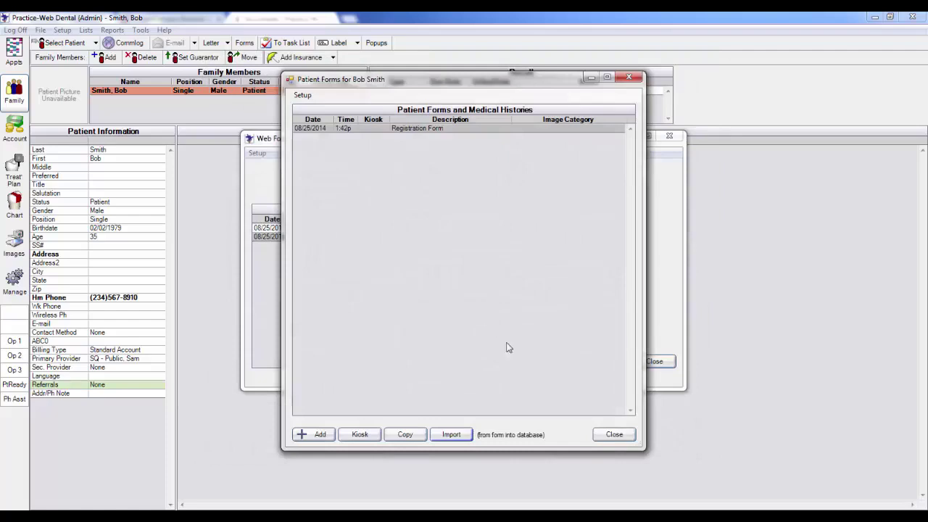
{"action": "left_click", "coordinate": [614, 435]}
{"action": "left_click", "coordinate": [647, 360]}
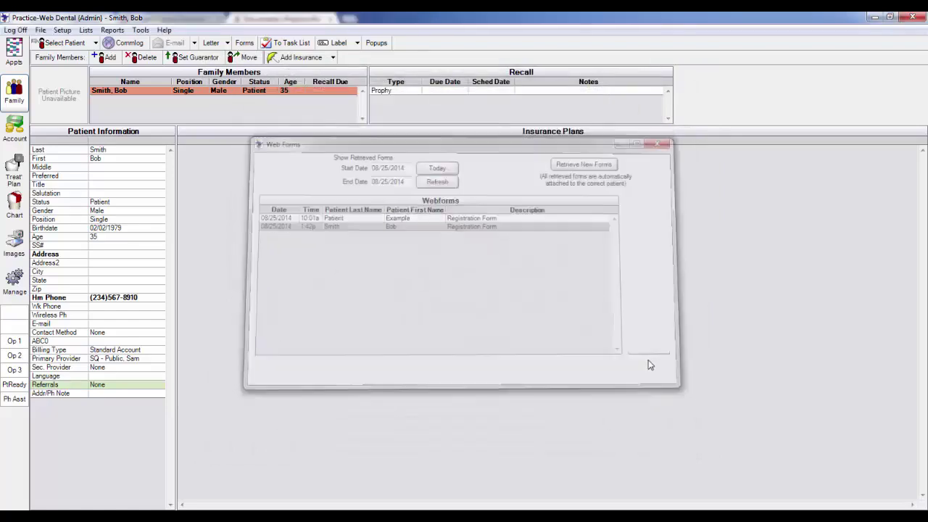